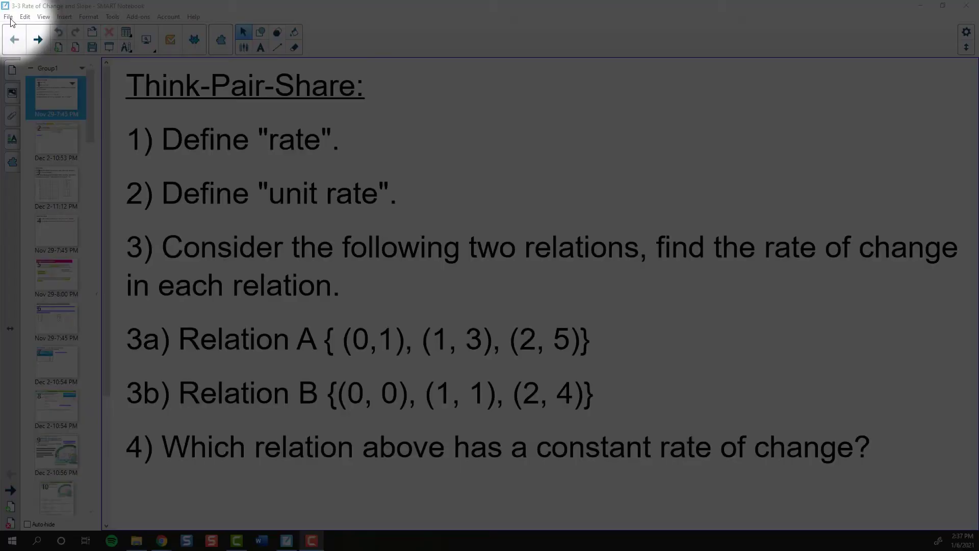
Export the 3-3 Rate of Change and Slope lesson as a PowerPoint file to Downloads
click(8, 18)
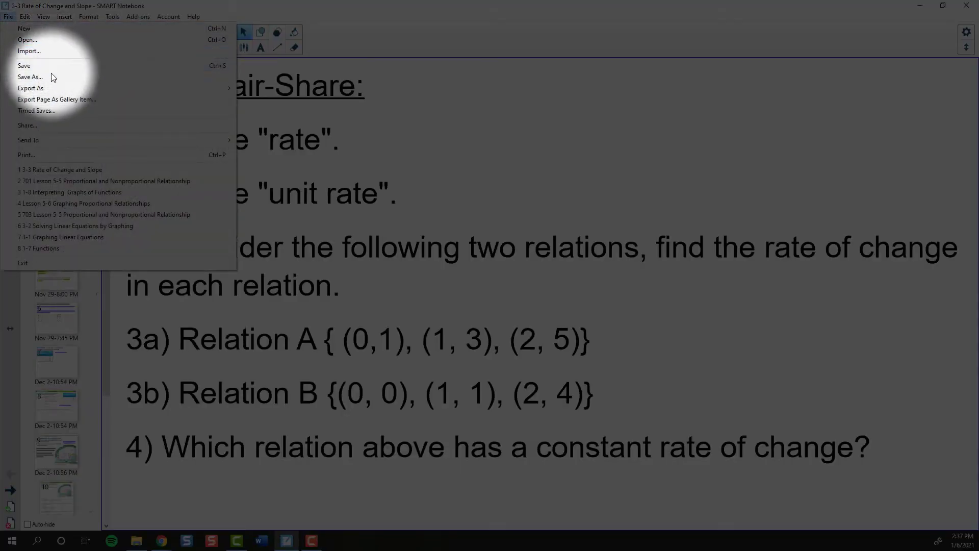
mouse_move(31, 87)
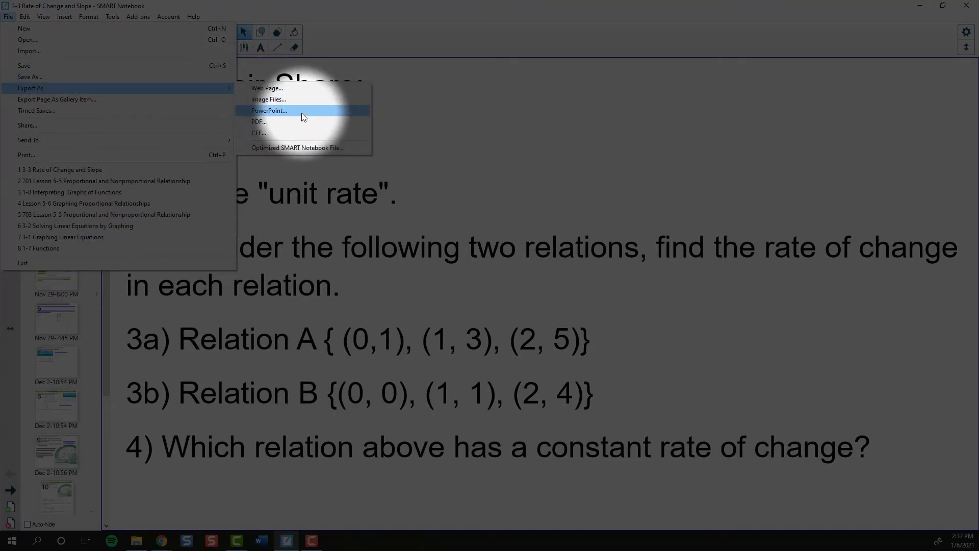
click(301, 111)
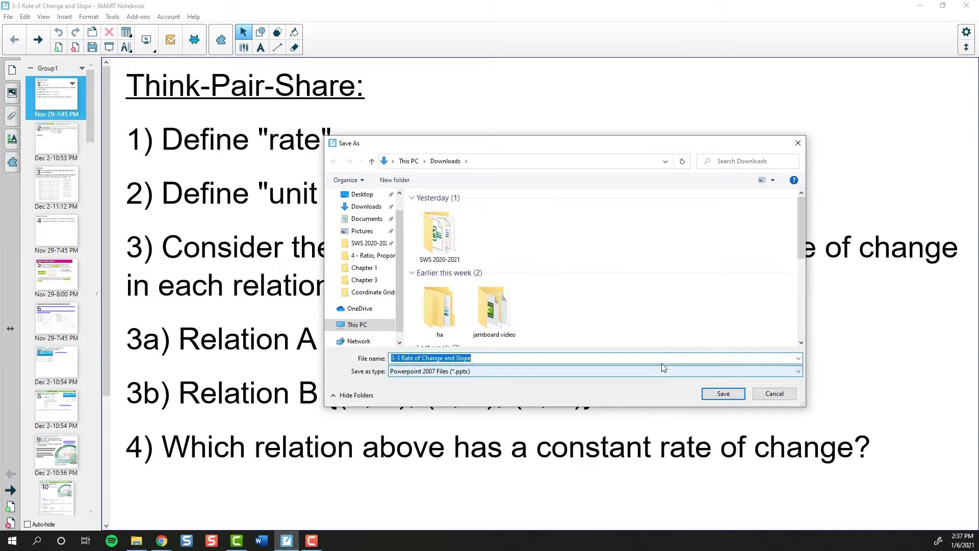
click(723, 394)
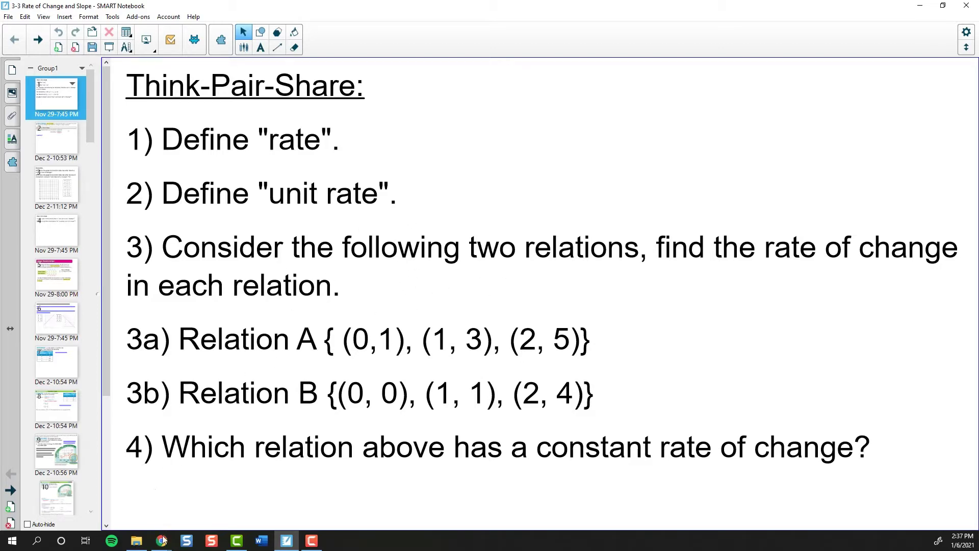
Upload the 3-3 Rate of Change and Slope .pptx from Downloads into the 4 - Functions Drive folder
mouse_move(162, 540)
click(195, 516)
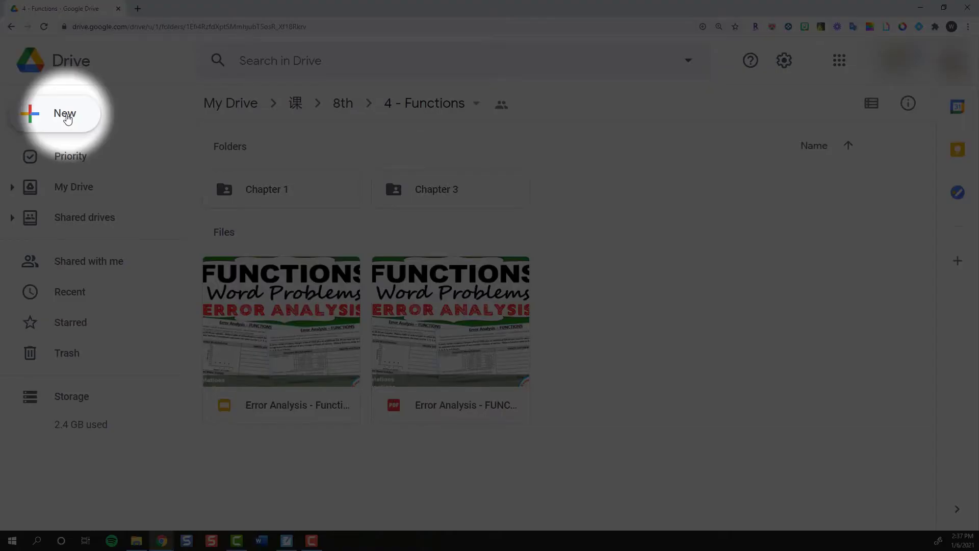
click(68, 119)
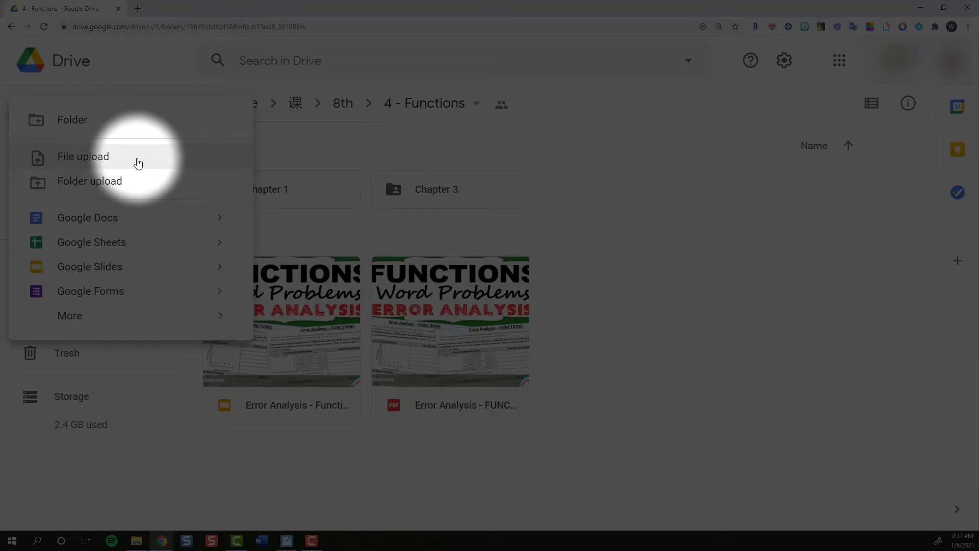
click(138, 163)
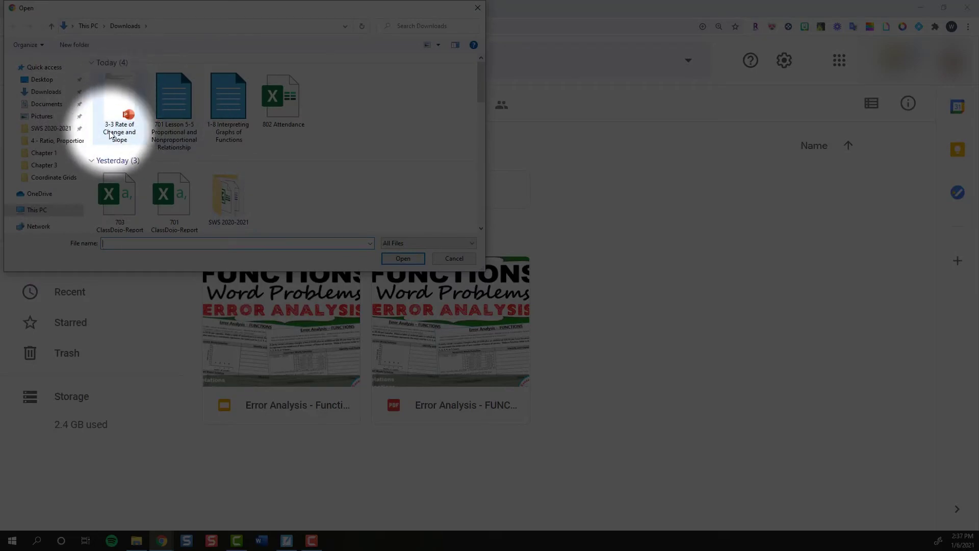
double_click(114, 103)
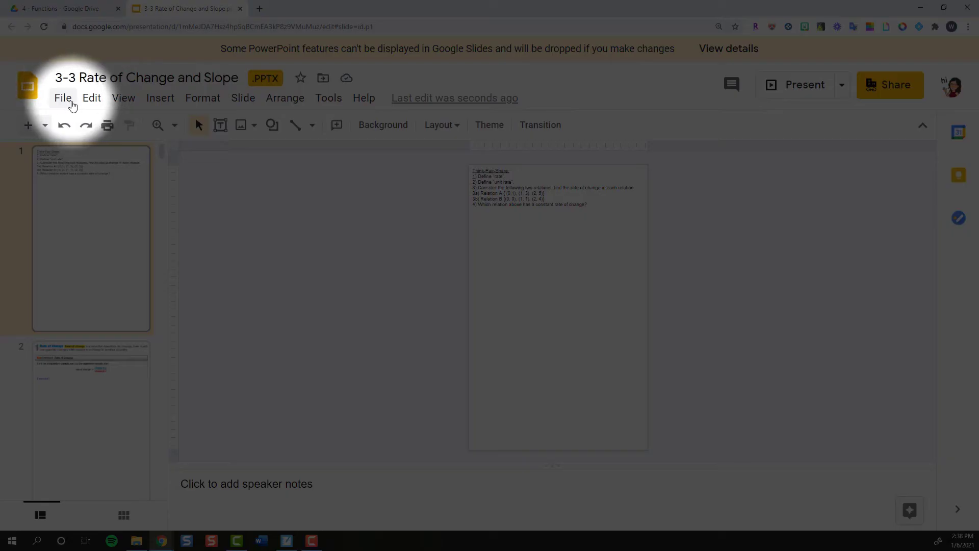
Save the uploaded 3-3 Rate of Change and Slope PowerPoint as a Google Slides presentation
click(68, 99)
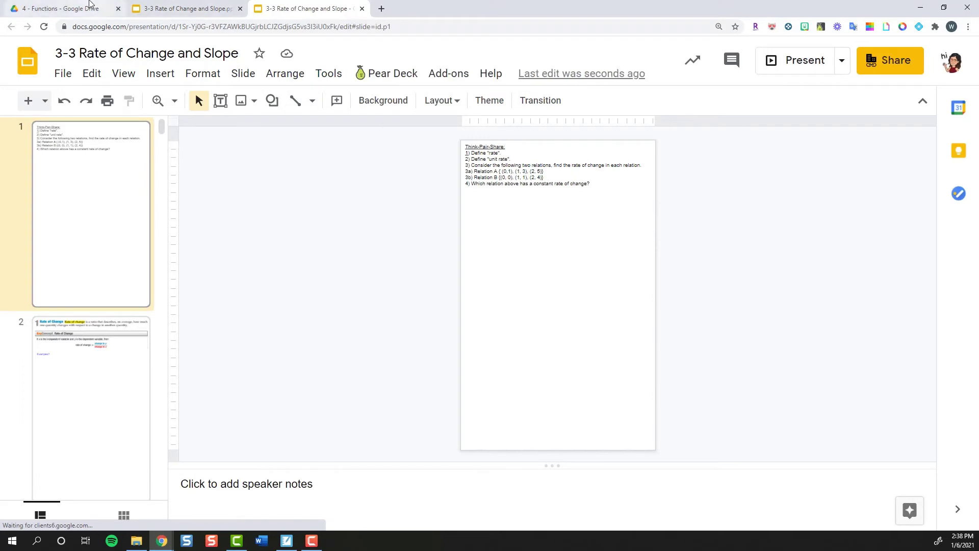
click(79, 7)
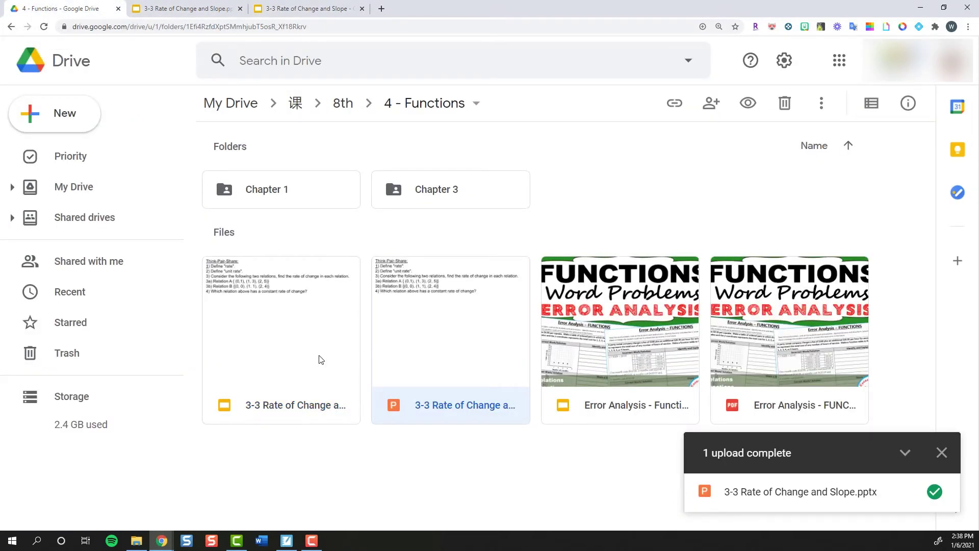
click(258, 414)
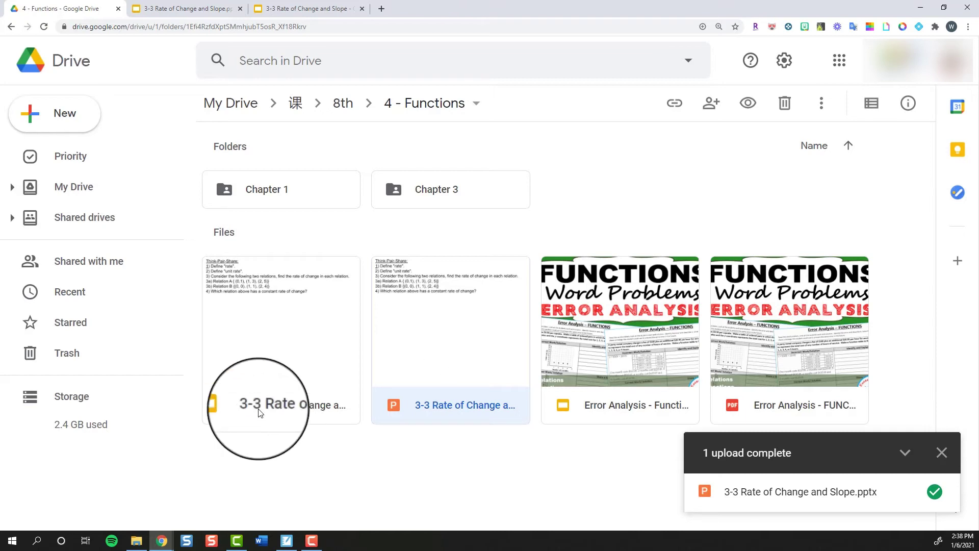
click(379, 397)
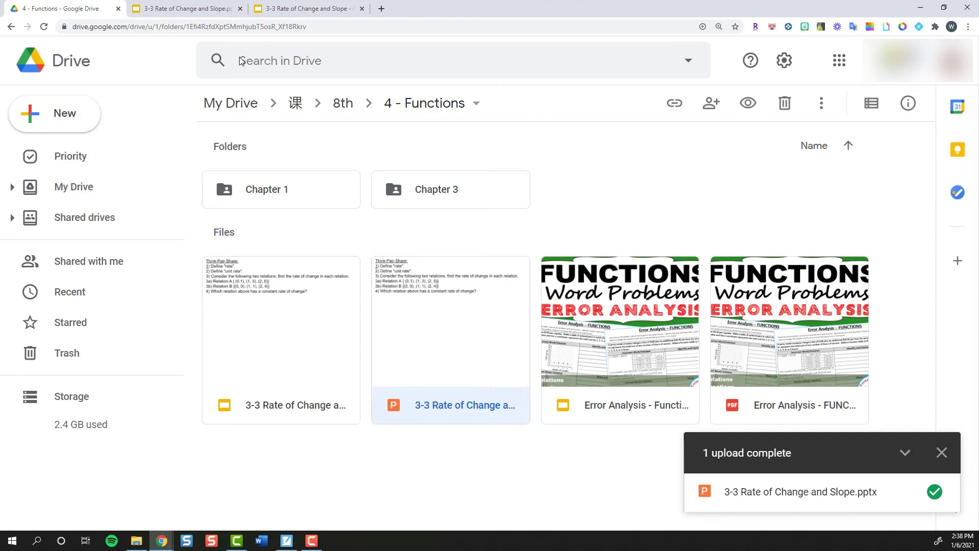
click(306, 8)
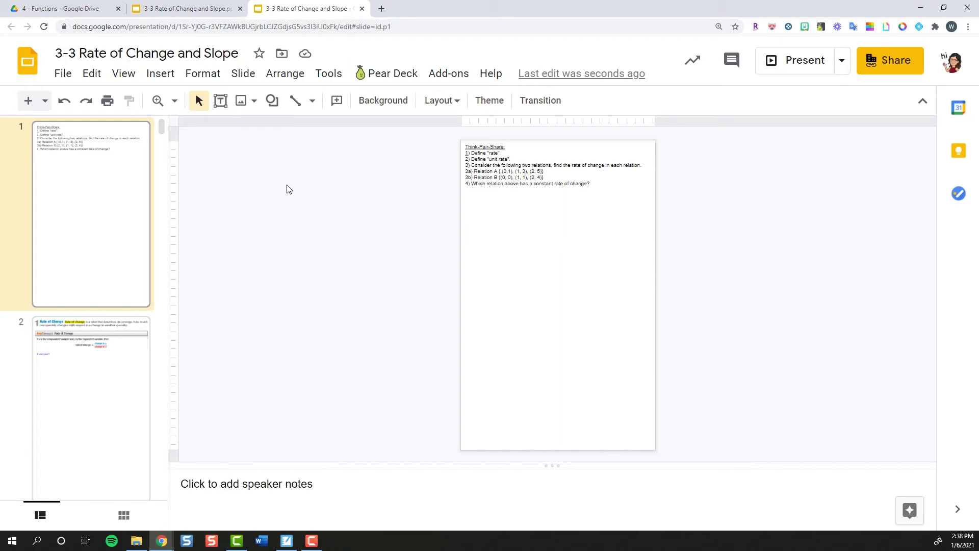
Set the presentation's page setup to Widescreen 16:9
click(91, 74)
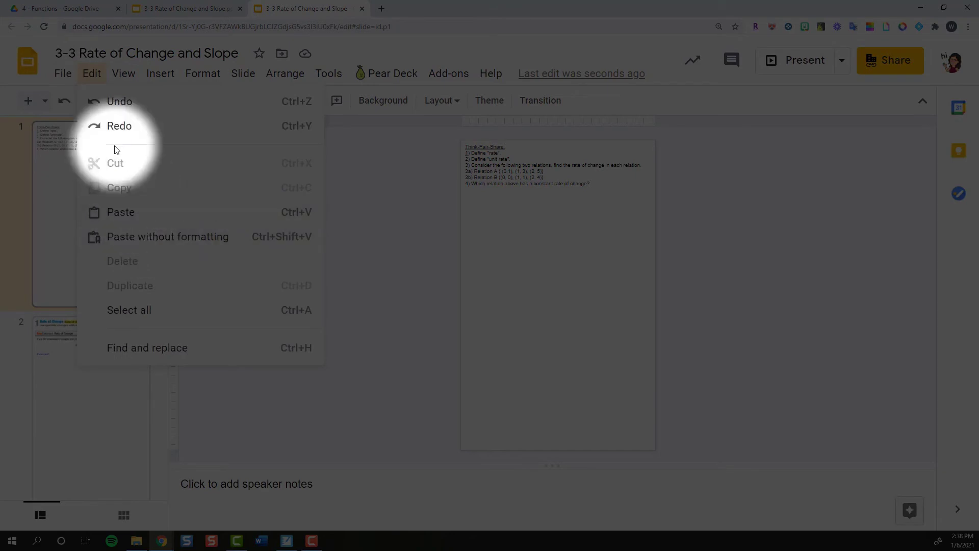
scroll(113, 413, down, 2)
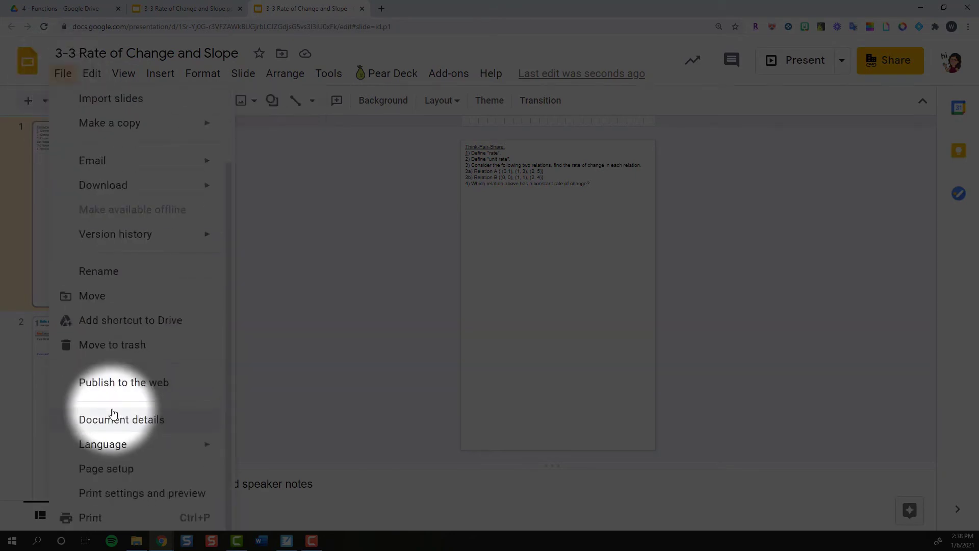
click(129, 468)
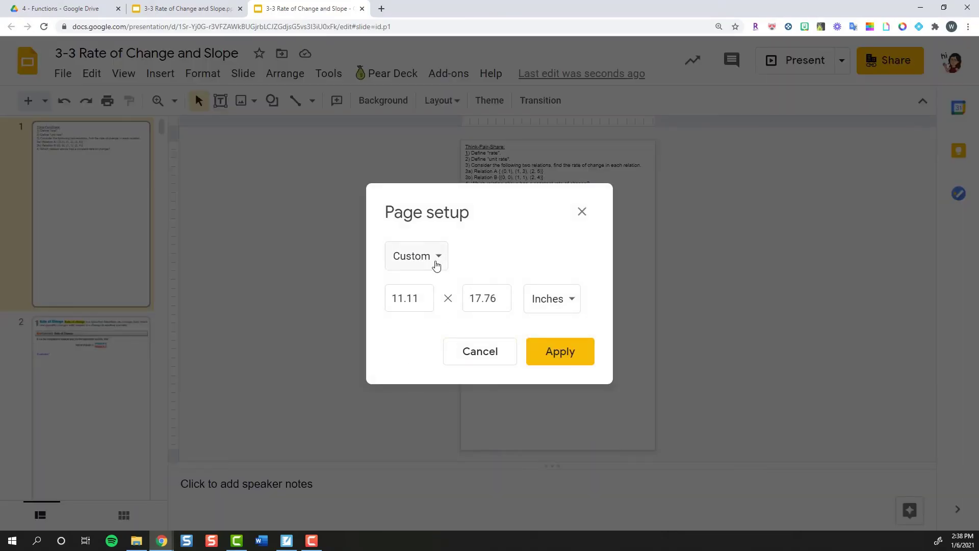
click(436, 265)
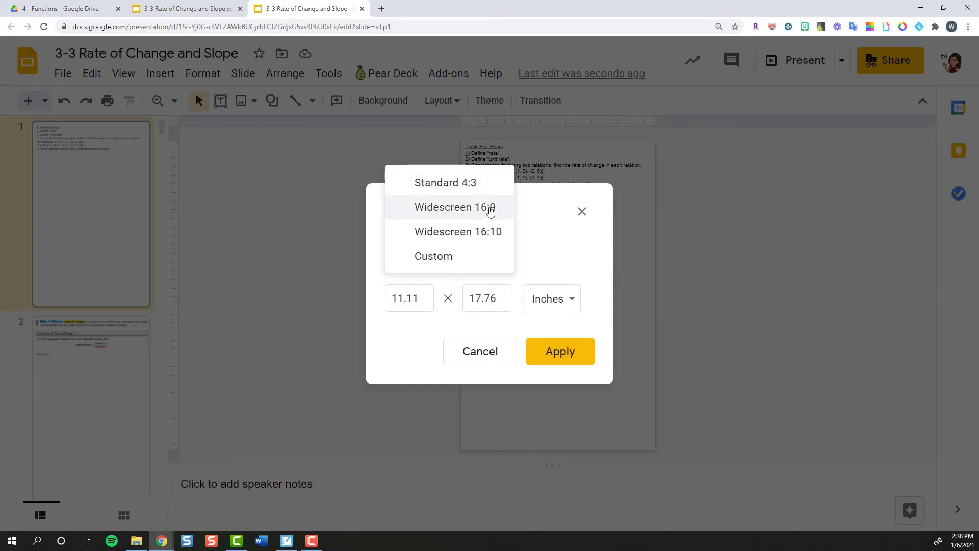
click(490, 211)
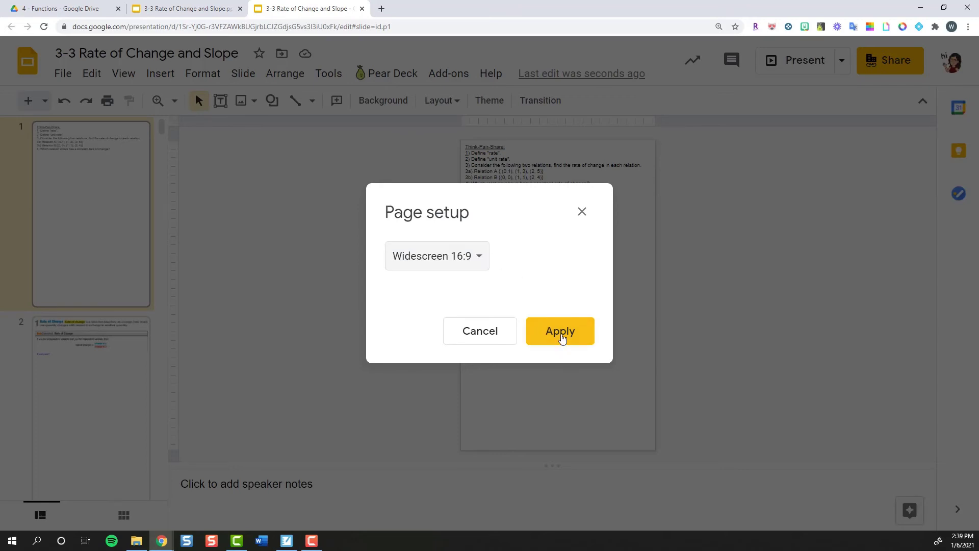
click(562, 337)
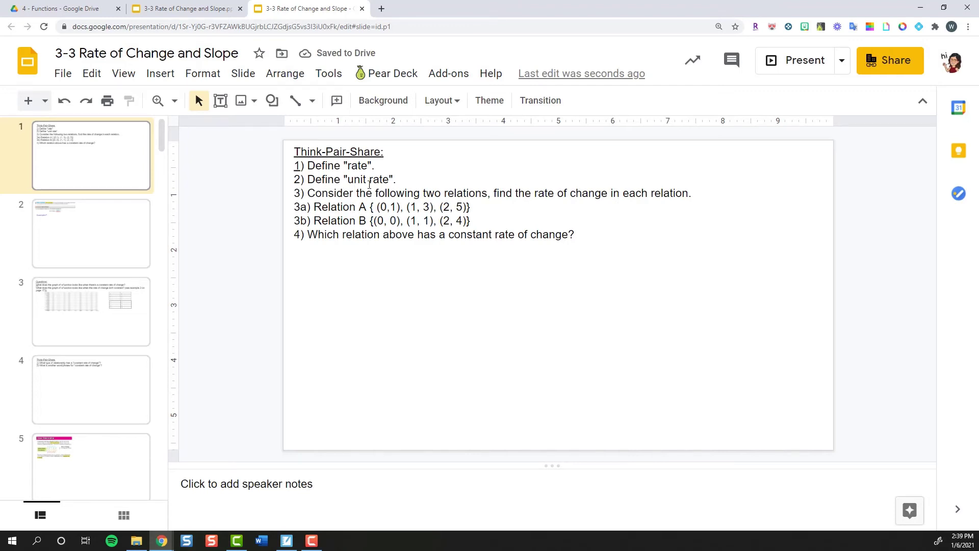
Resize the slide 1 Think-Pair-Share text box to fit snugly around its text
drag(361, 148, 361, 155)
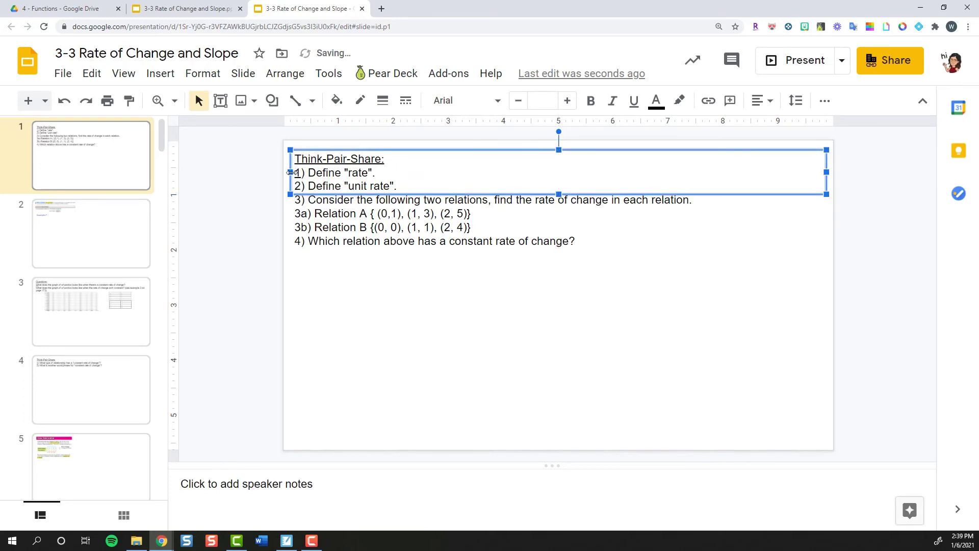
drag(291, 172, 302, 173)
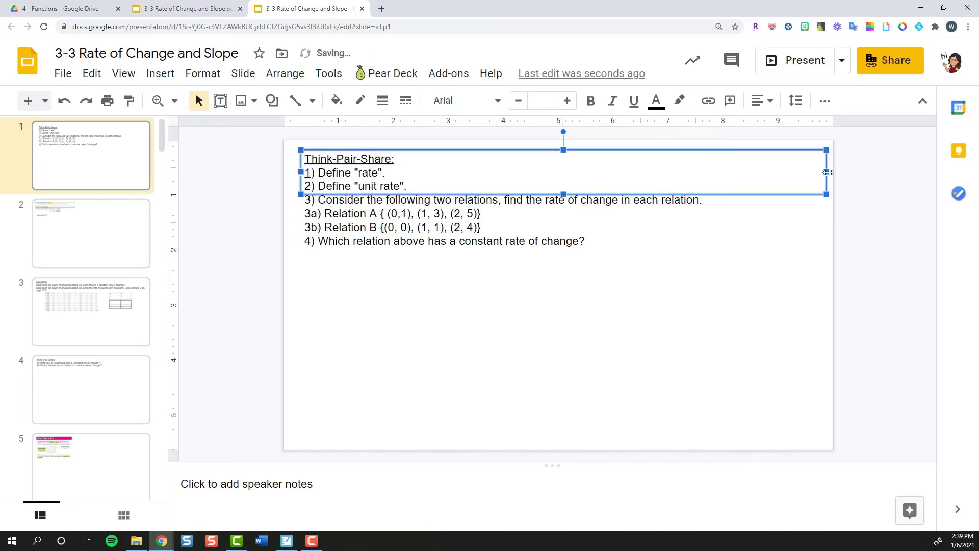
drag(828, 173, 818, 173)
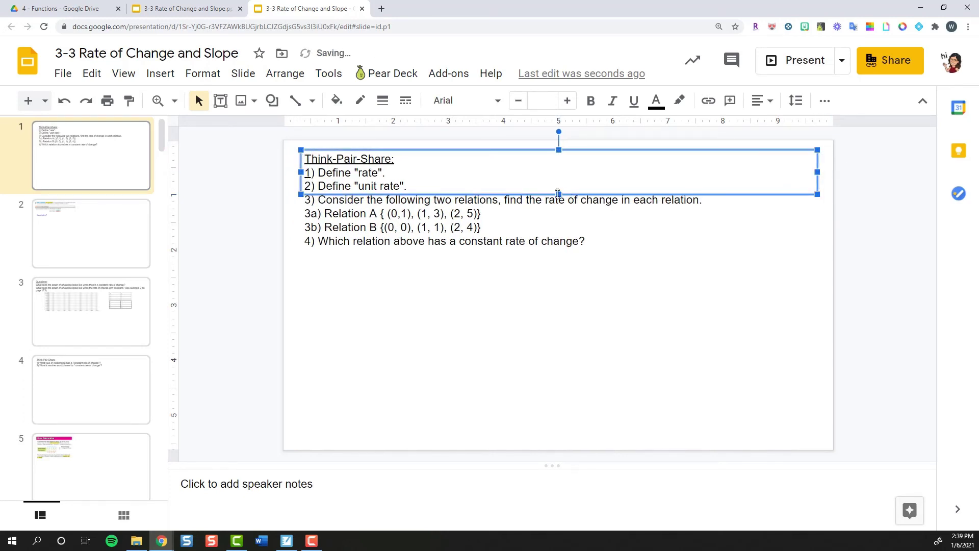
drag(559, 193, 559, 299)
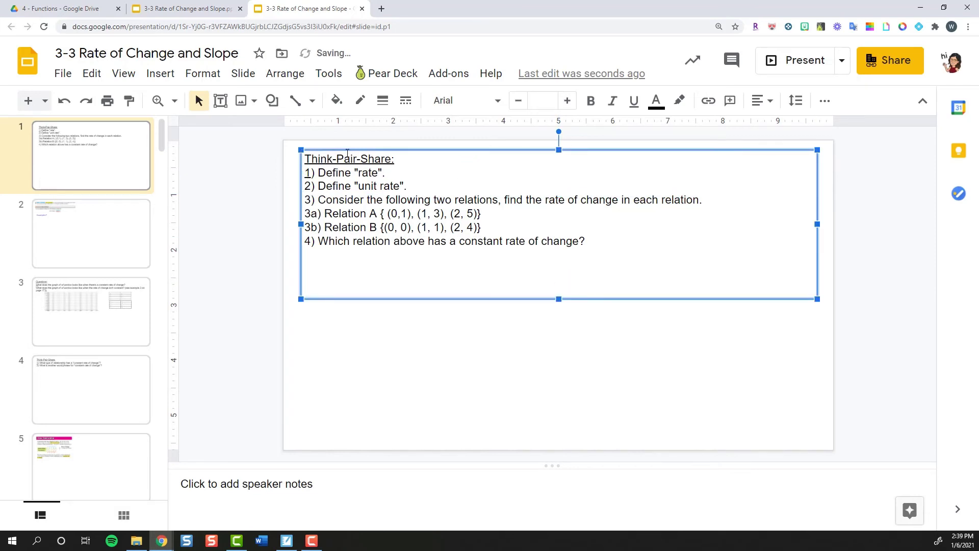
Enlarge the Think-Pair-Share text to 23 pt, then move on to slide 2
click(568, 100)
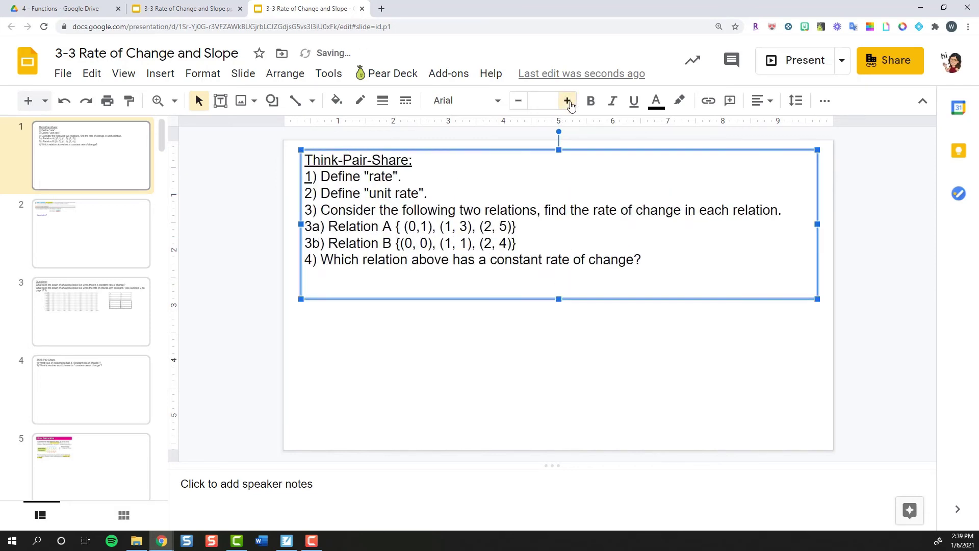
click(568, 101)
click(567, 100)
click(567, 101)
click(568, 100)
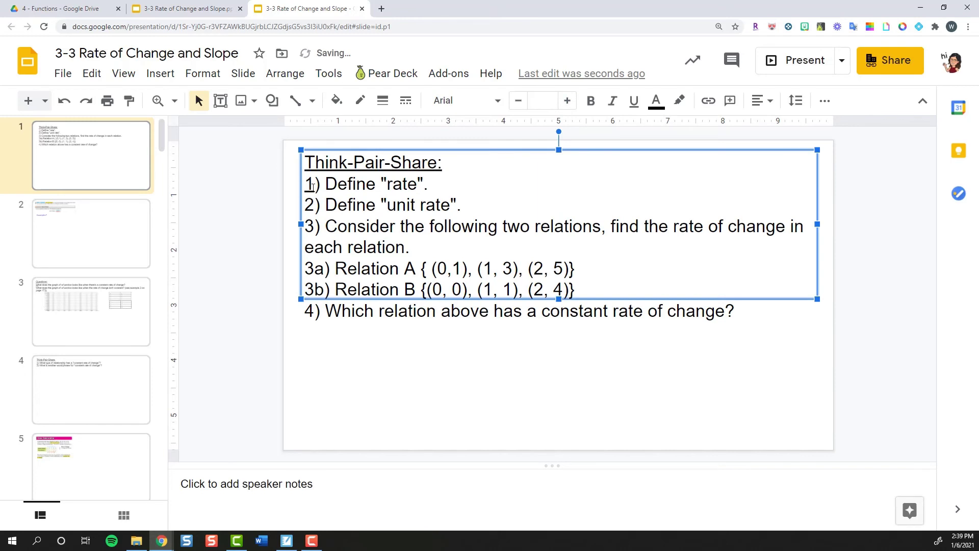
click(309, 184)
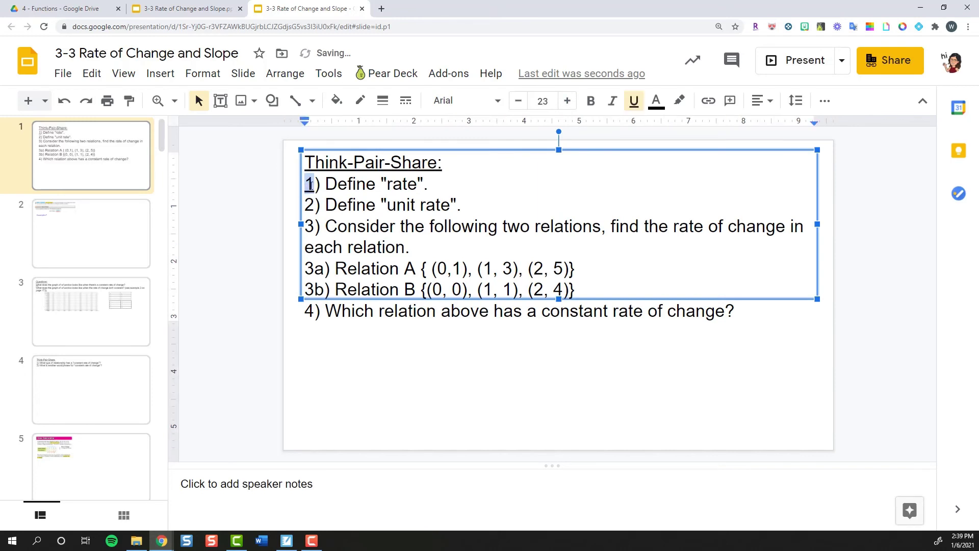
click(469, 393)
key(Down)
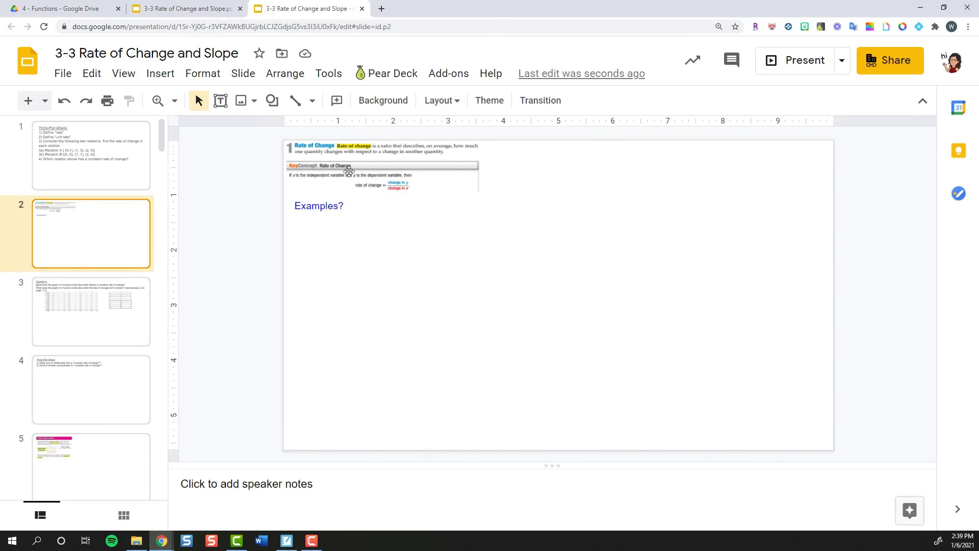
Stretch the Rate of Change image across slide 2, moving Examples? out of the way
drag(329, 203, 344, 350)
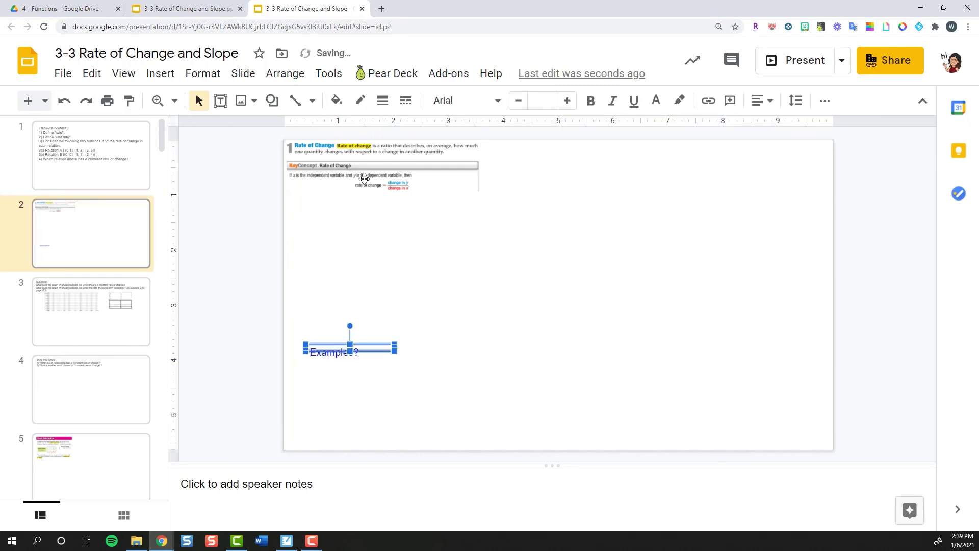
mouse_move(363, 173)
mouse_down()
mouse_move(375, 198)
mouse_move(372, 188)
mouse_up()
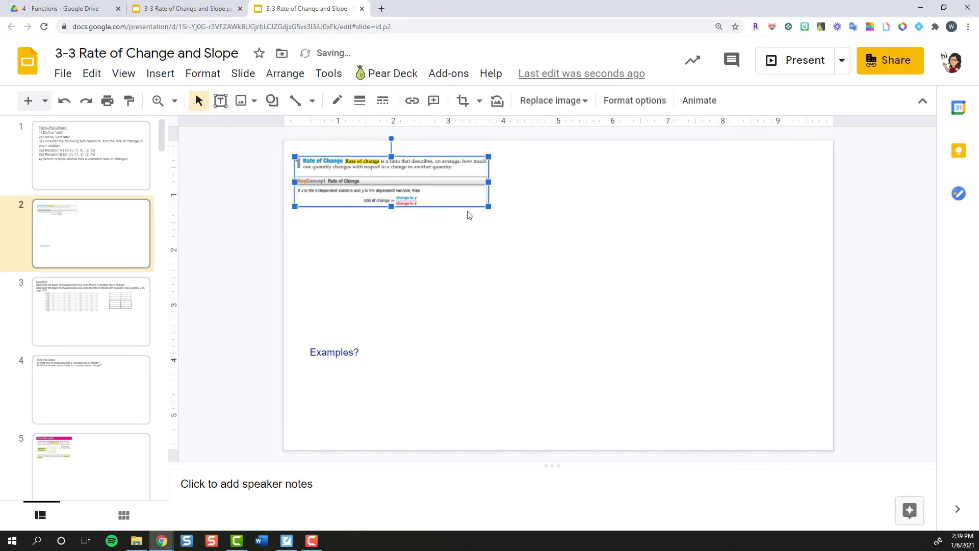
mouse_move(488, 207)
mouse_down()
mouse_move(714, 292)
mouse_move(662, 251)
mouse_up()
click(592, 385)
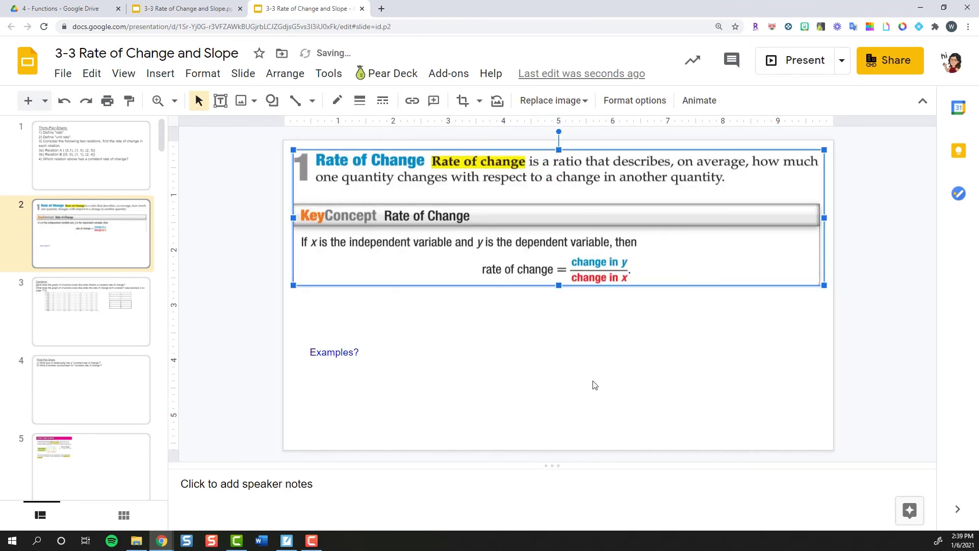
Place Examples? just below the image, then show SMART Notebook's page 2
click(340, 357)
mouse_move(340, 352)
mouse_down()
mouse_move(340, 305)
mouse_move(349, 318)
mouse_up()
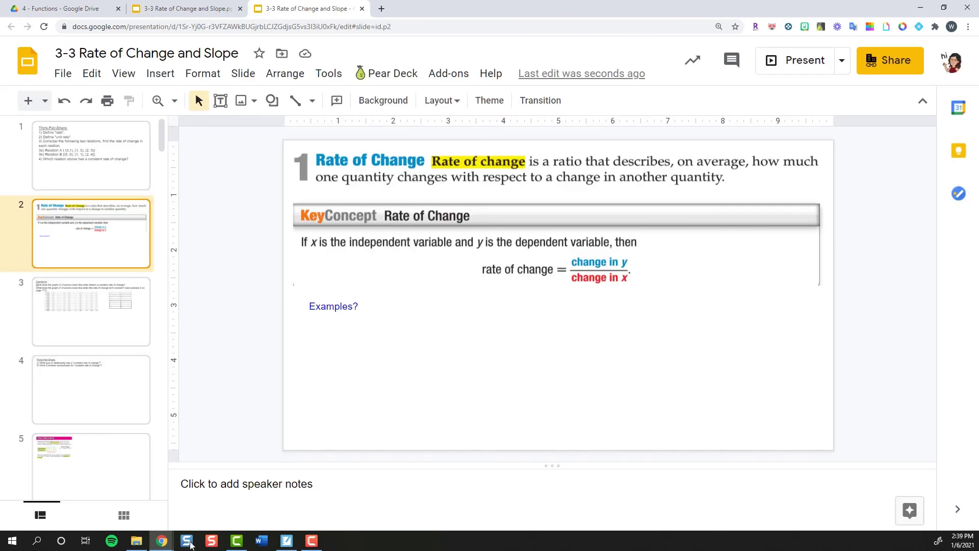
click(284, 543)
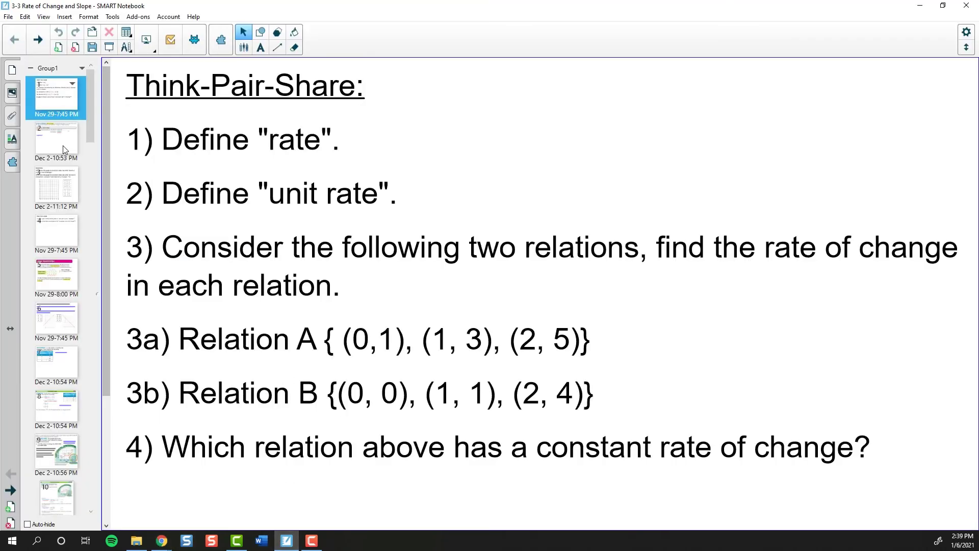
key(Page_Down)
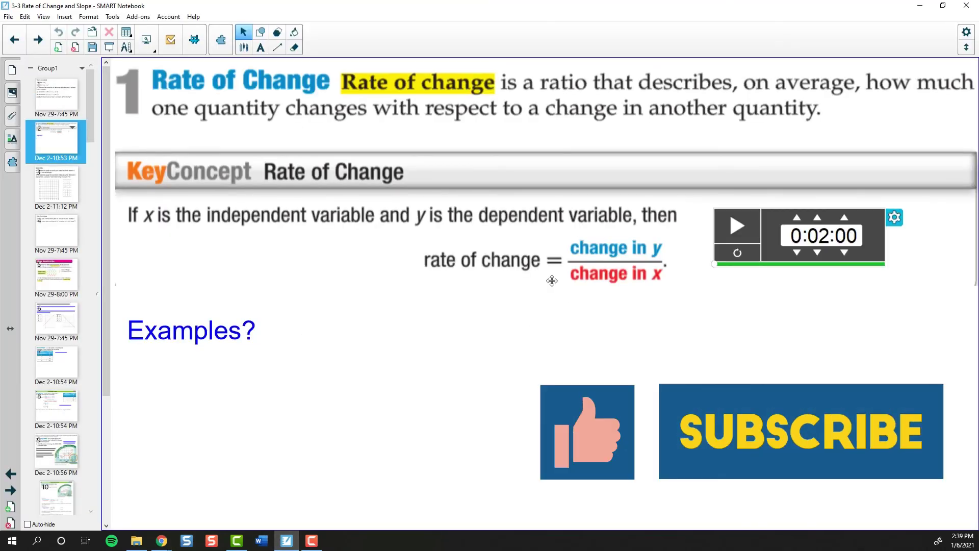